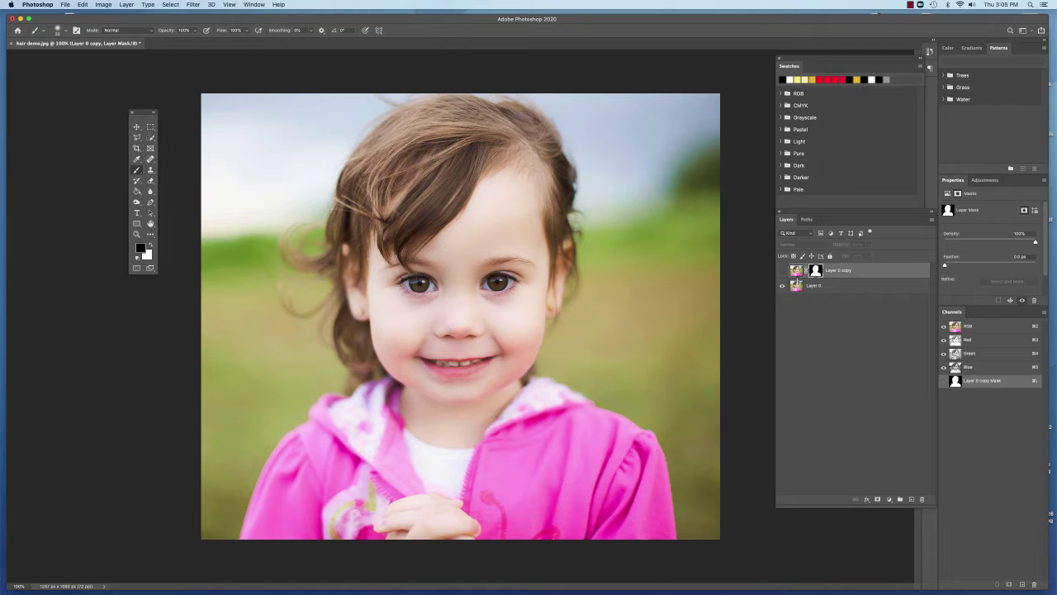
# Hide Layer 0 to view the cutout alone, and test then undo a white mask stroke
pyautogui.click(783, 272)
pyautogui.click(783, 285)
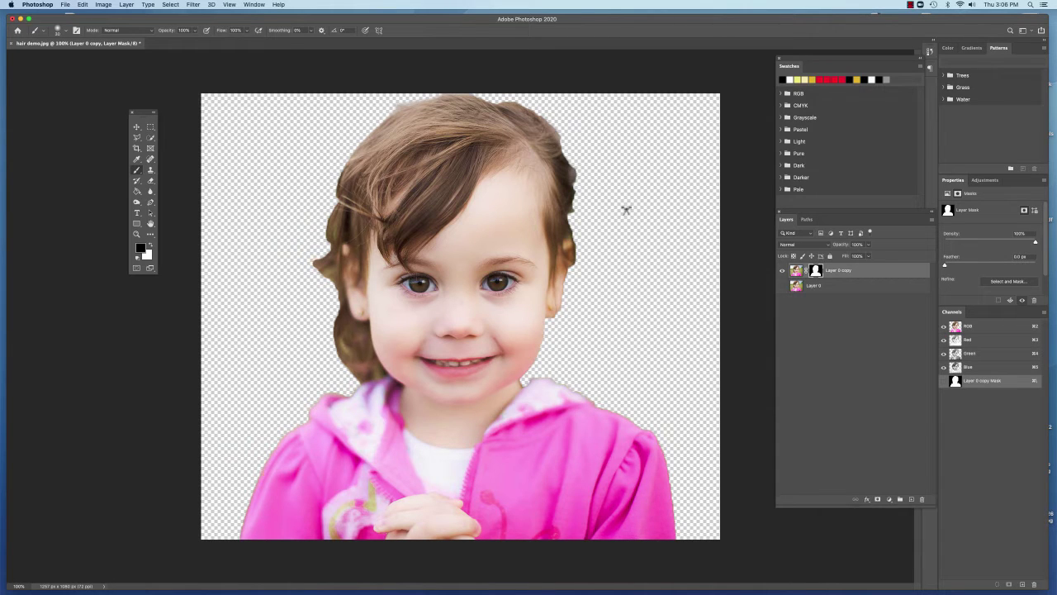
pyautogui.press('x')
pyautogui.click(291, 247)
pyautogui.moveTo(290, 248); pyautogui.dragTo(233, 280)
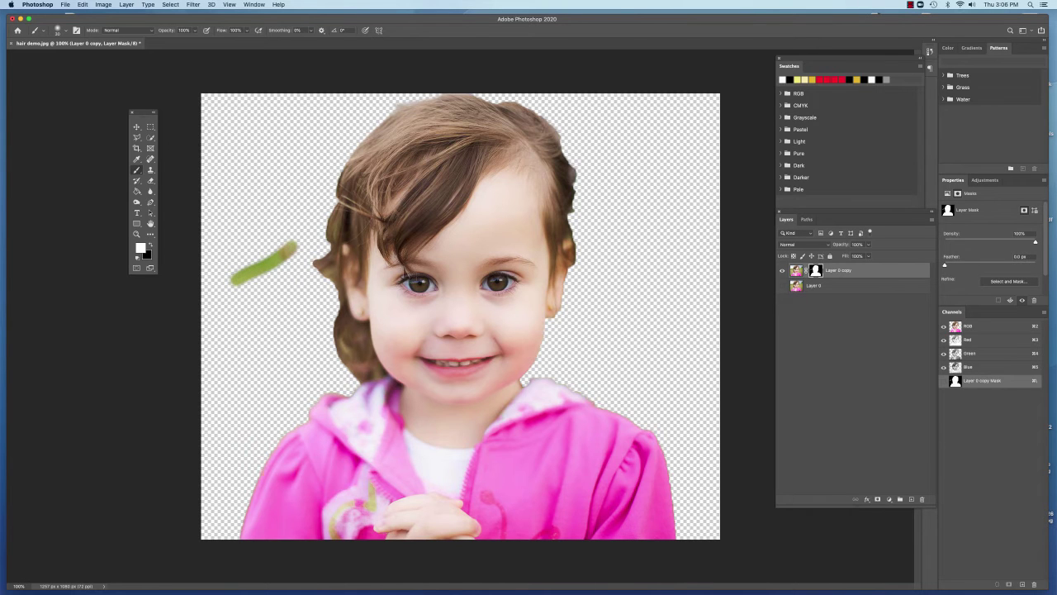
pyautogui.press('super+z')
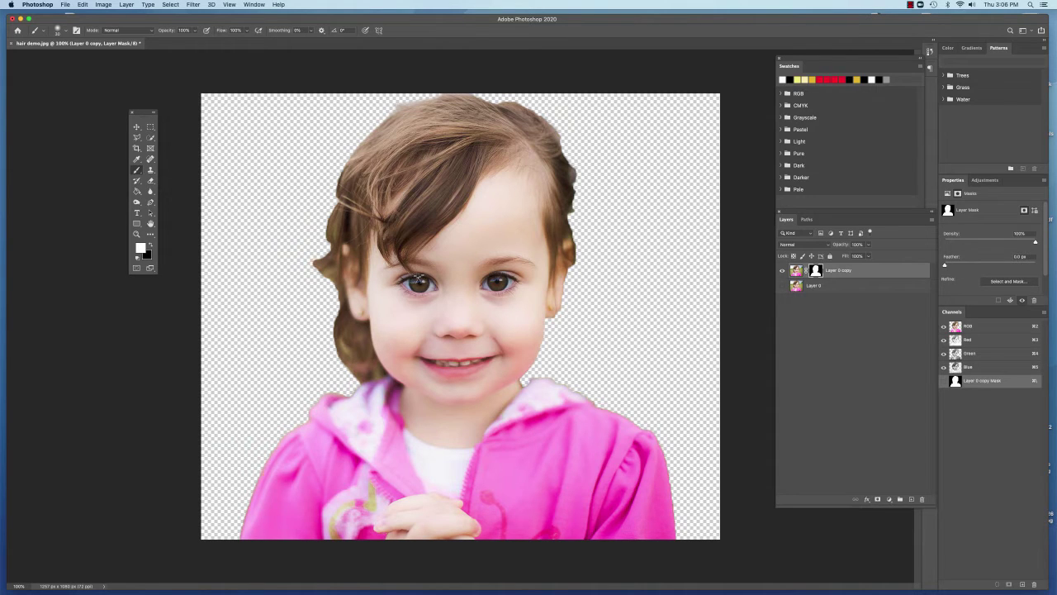
pyautogui.press('x')
# Lower the brush flow to 25%
pyautogui.click(244, 31)
pyautogui.moveTo(244, 39); pyautogui.dragTo(231, 40)
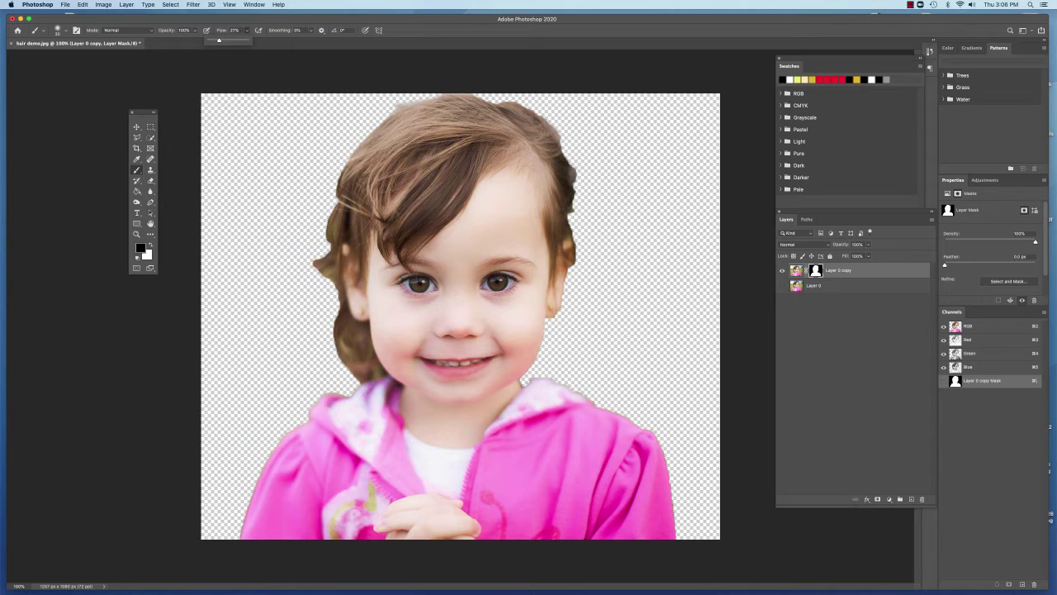
pyautogui.moveTo(218, 40); pyautogui.dragTo(218, 40)
# Enlarge the brush and paint black on the mask over the stray right-edge hair
pyautogui.press(']')
pyautogui.press(']')
pyautogui.press(']')
pyautogui.moveTo(585, 171); pyautogui.dragTo(582, 169)
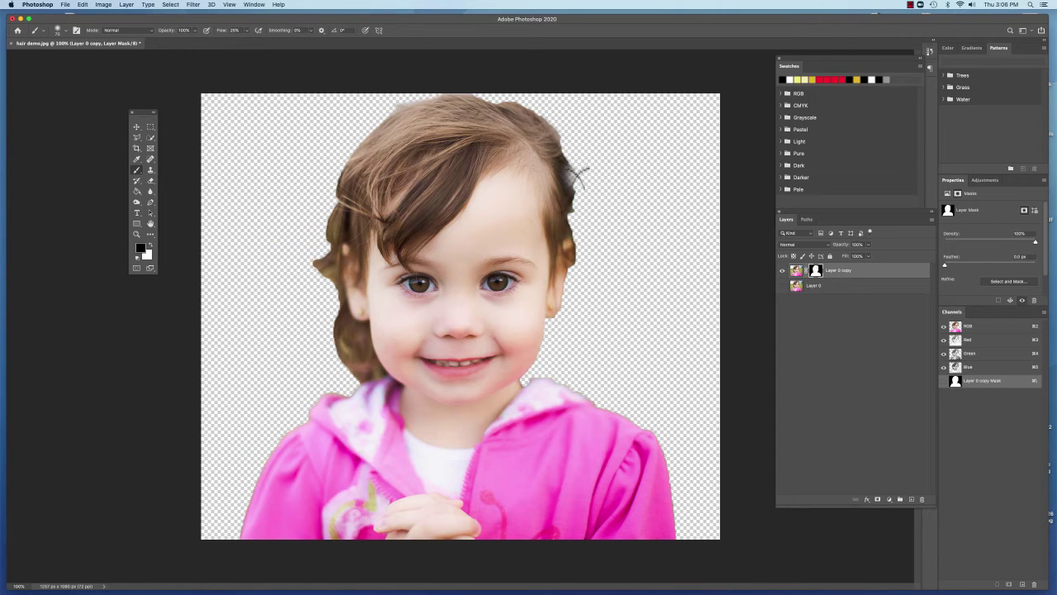
pyautogui.moveTo(579, 175)
pyautogui.mouseDown()
pyautogui.moveTo(573, 165)
pyautogui.moveTo(589, 183)
pyautogui.mouseUp()
# Undo the right-edge strokes and paint black along the left hair edge
pyautogui.press('super+z')
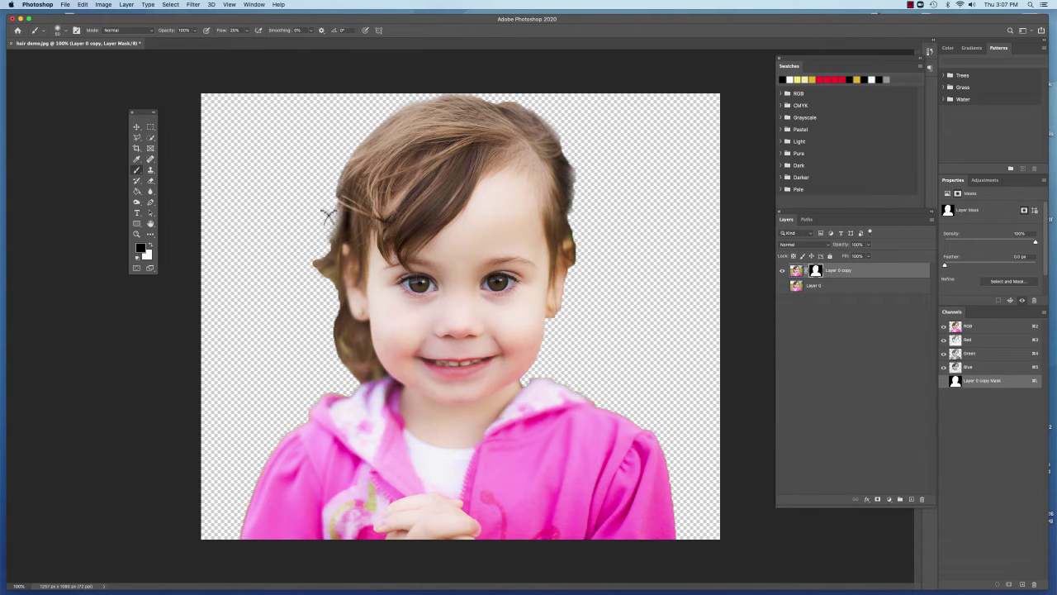
pyautogui.moveTo(328, 217)
pyautogui.mouseDown()
pyautogui.moveTo(309, 260)
pyautogui.moveTo(326, 248)
pyautogui.moveTo(323, 297)
pyautogui.moveTo(342, 367)
pyautogui.moveTo(338, 360)
pyautogui.mouseUp()
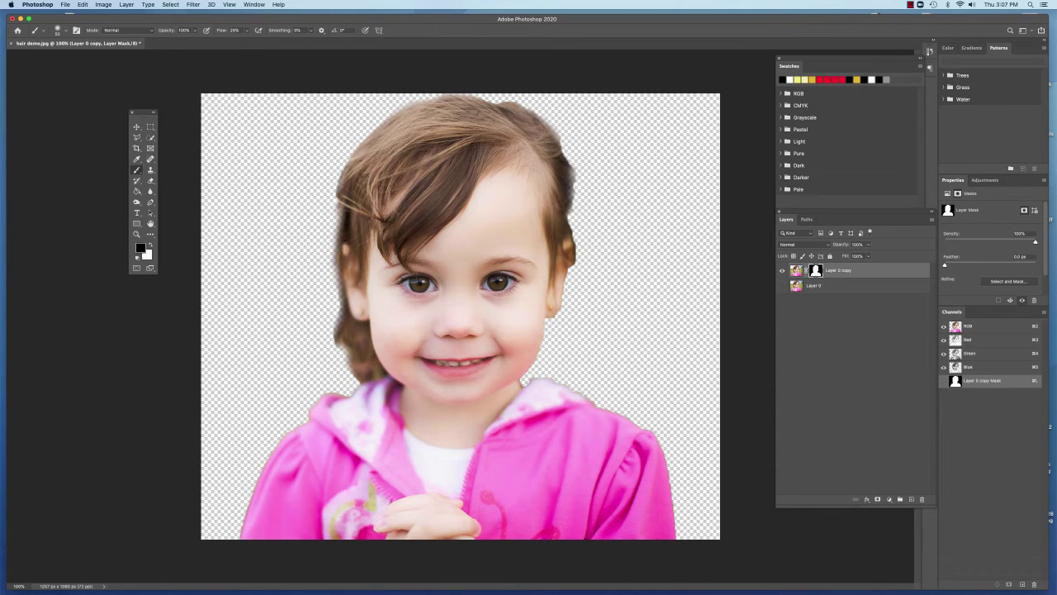
# Add Layer 1 above Layer 0 and fill it with the gold swatch colour
pyautogui.click(859, 286)
pyautogui.click(911, 499)
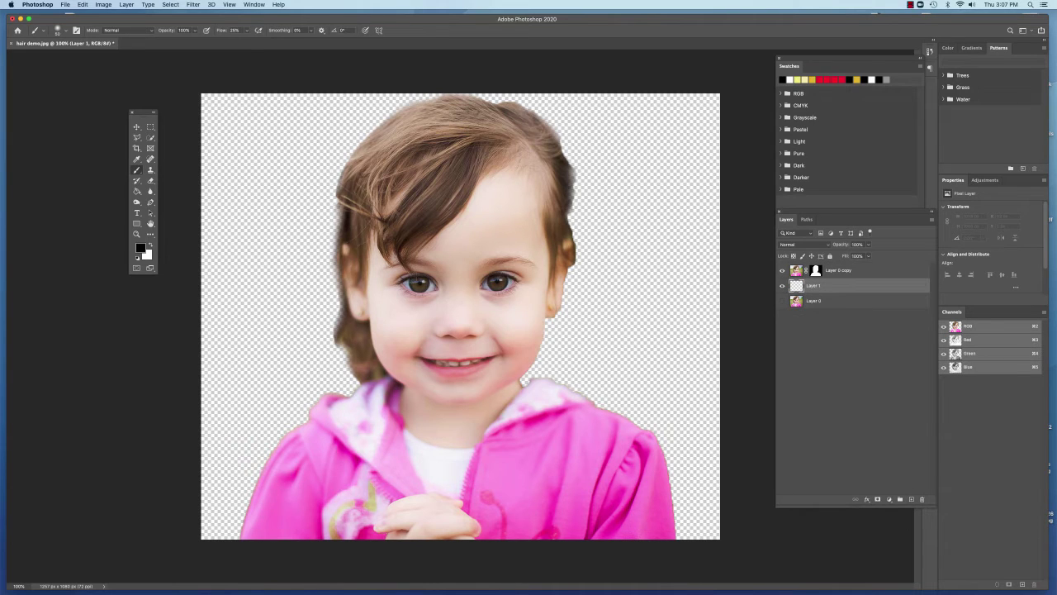
pyautogui.press('x')
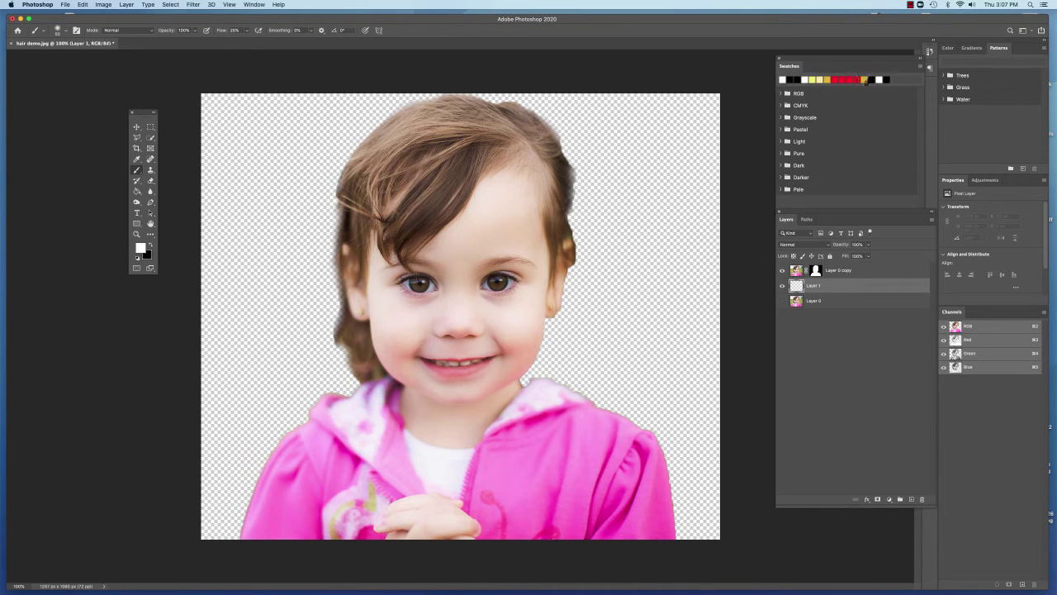
pyautogui.click(866, 81)
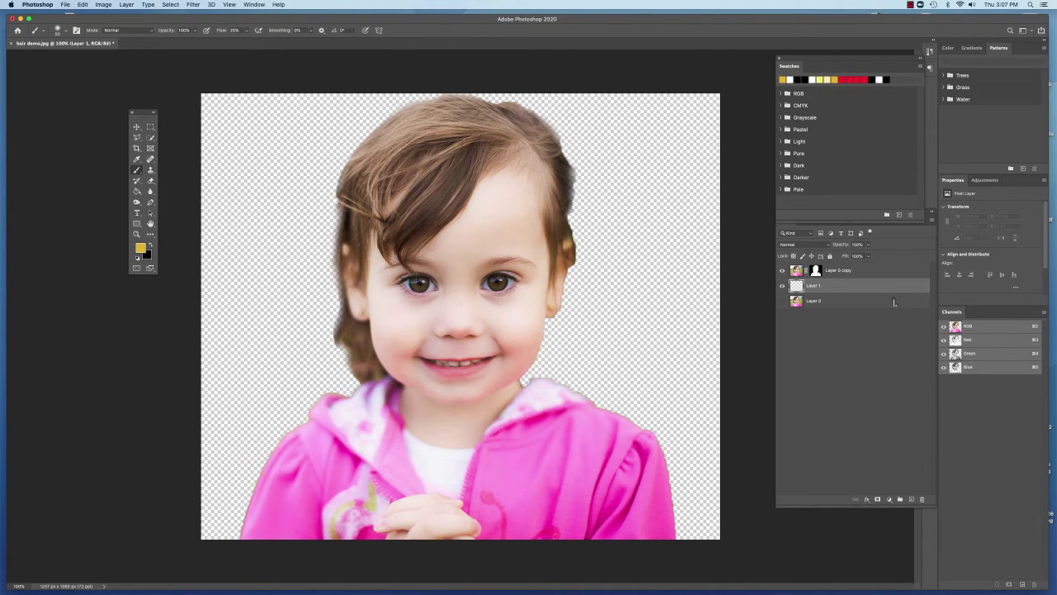
pyautogui.press('super+BackSpace')
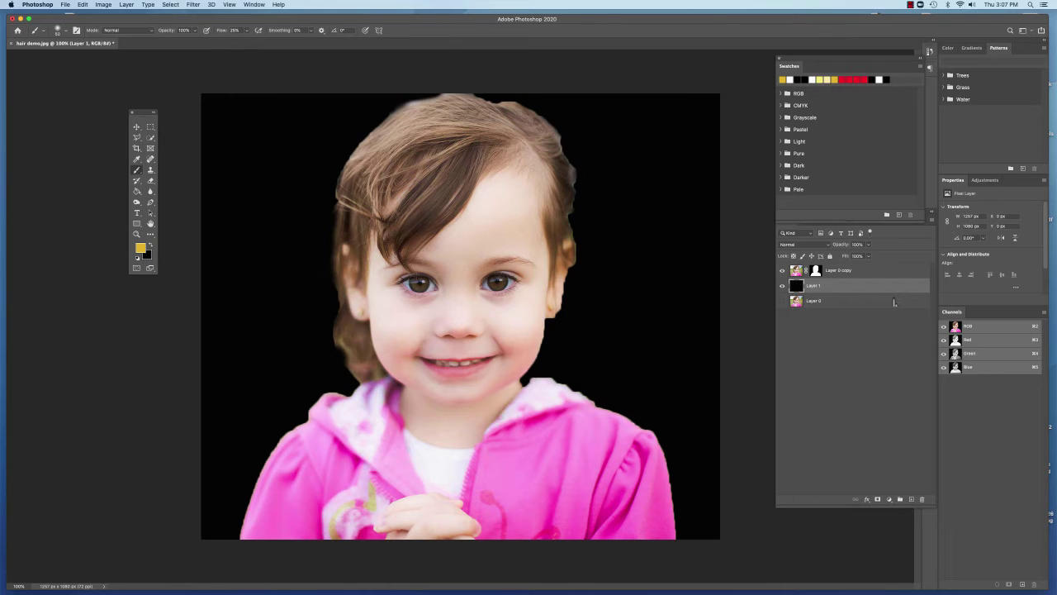
pyautogui.press('super+z')
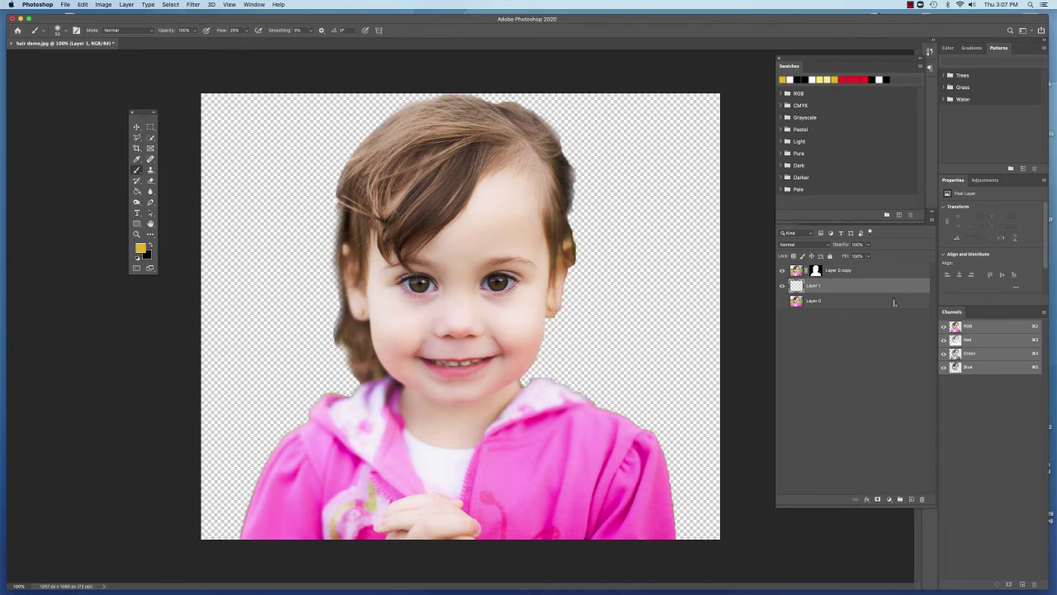
pyautogui.press('x')
pyautogui.press('super+BackSpace')
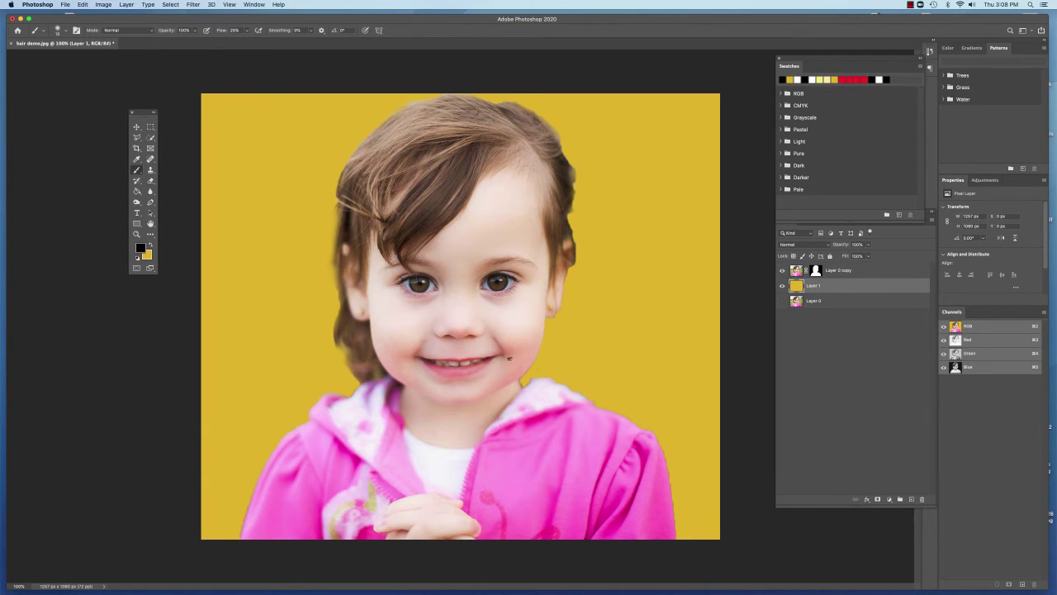
# Target the Layer 0 copy mask, set brush flow to 10% and switch to white
pyautogui.click(817, 272)
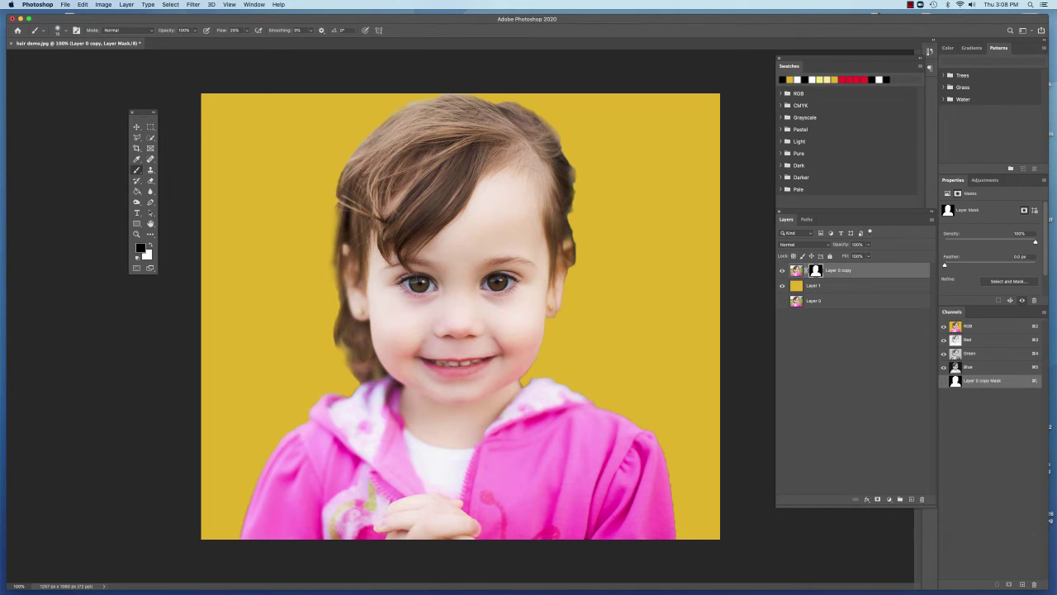
pyautogui.click(245, 30)
pyautogui.click(608, 209)
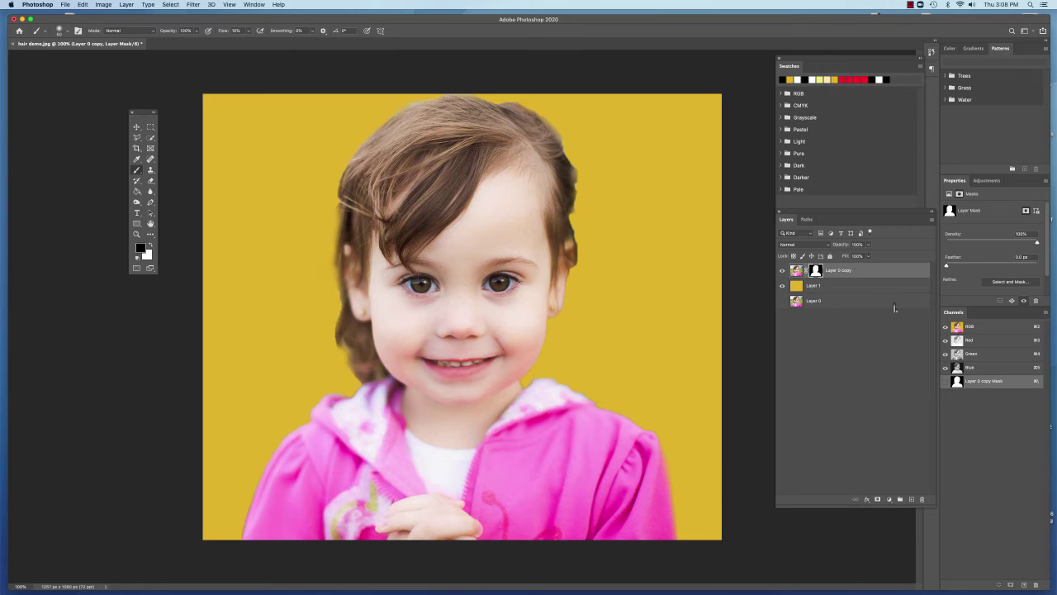
pyautogui.press('x')
# Hide Layer 1, fade Layer 0 copy to 50% opacity, show Layer 0, retarget the mask
pyautogui.click(783, 286)
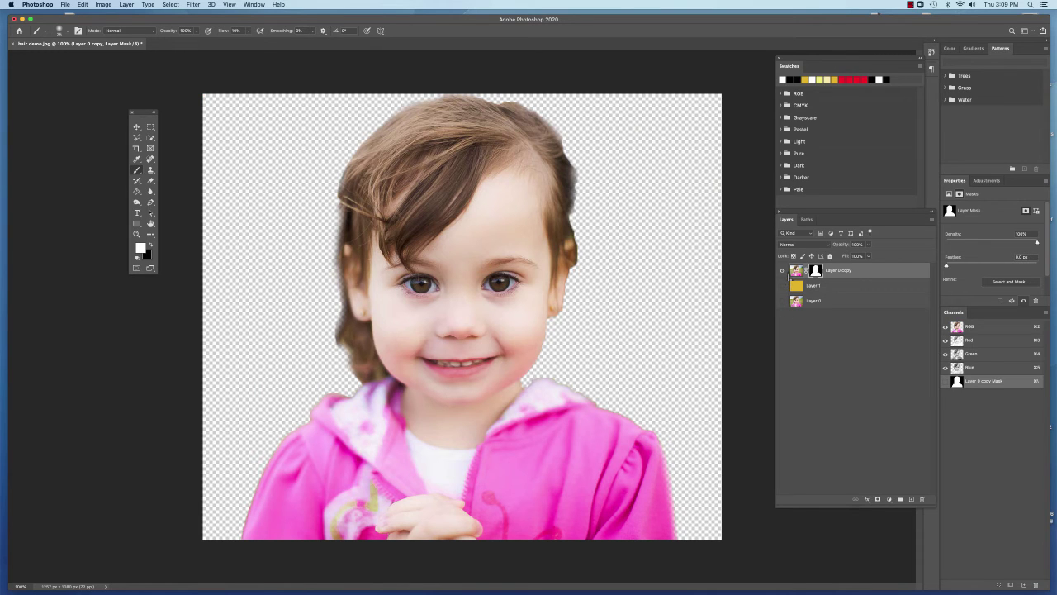
pyautogui.click(796, 271)
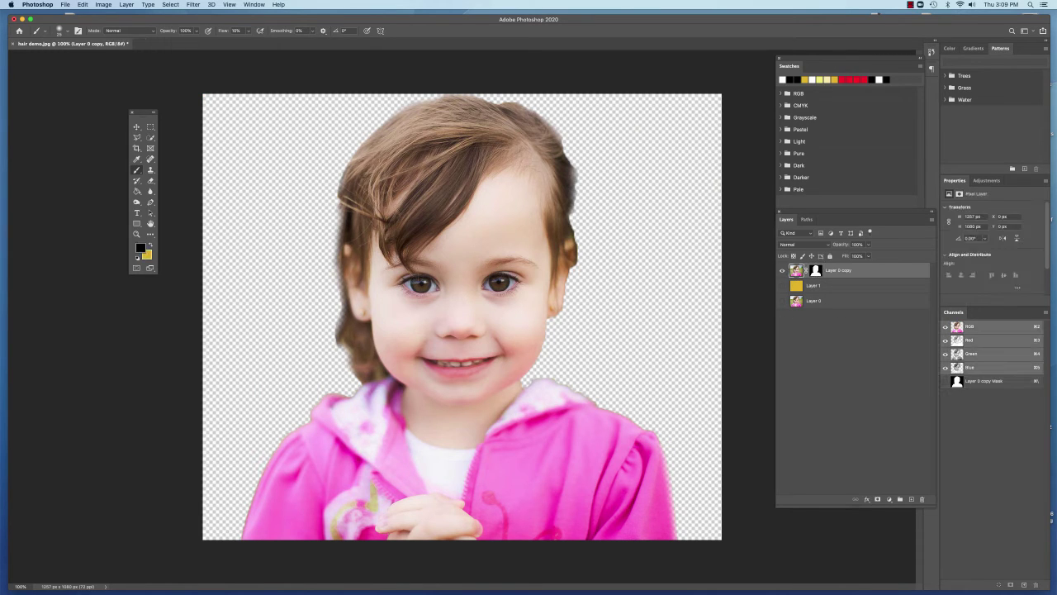
pyautogui.click(868, 255)
pyautogui.moveTo(840, 255); pyautogui.dragTo(847, 255)
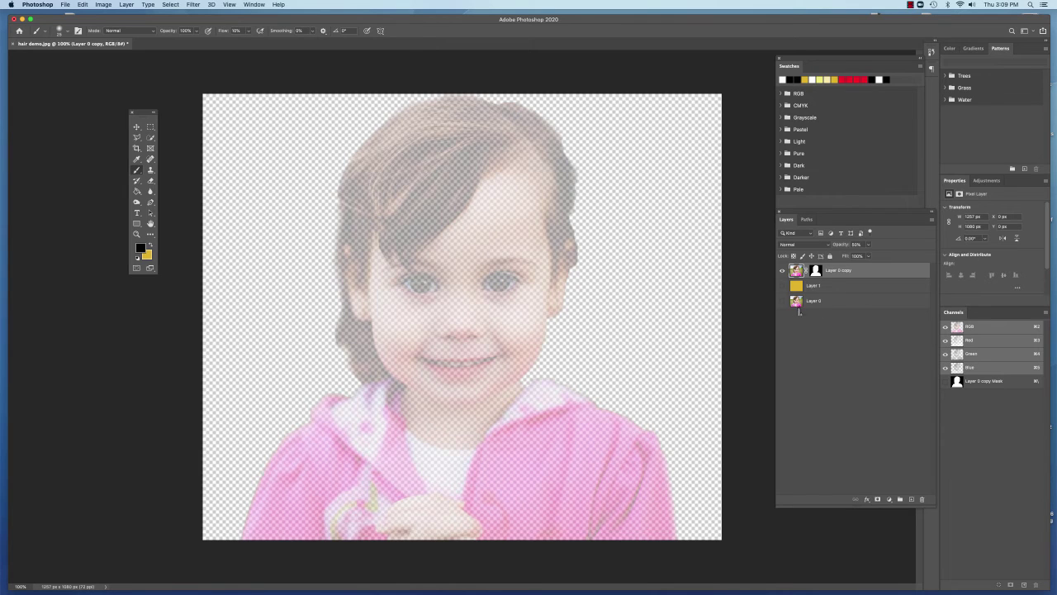
pyautogui.click(782, 301)
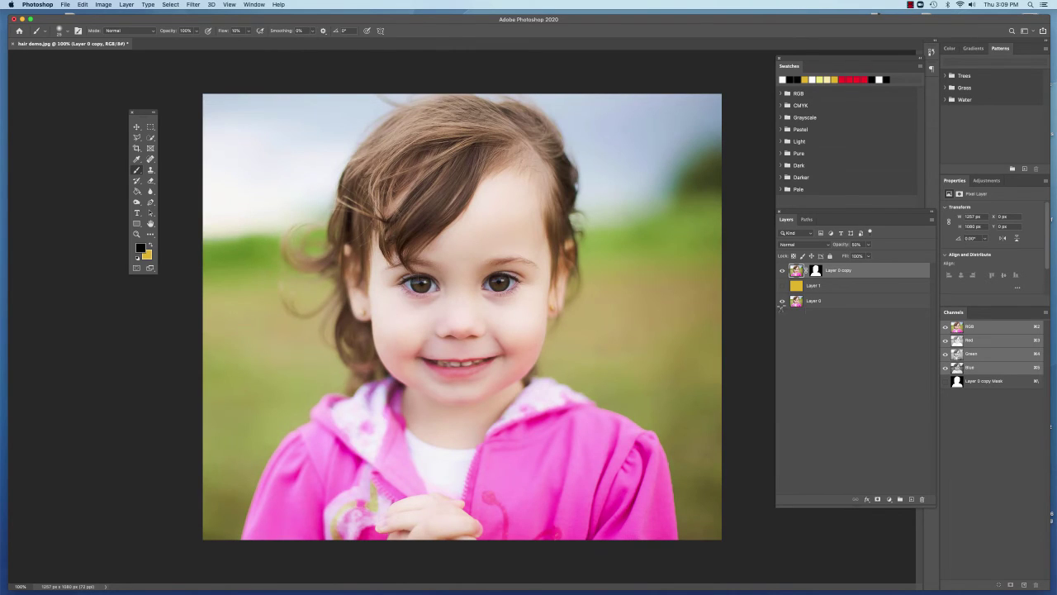
pyautogui.click(818, 273)
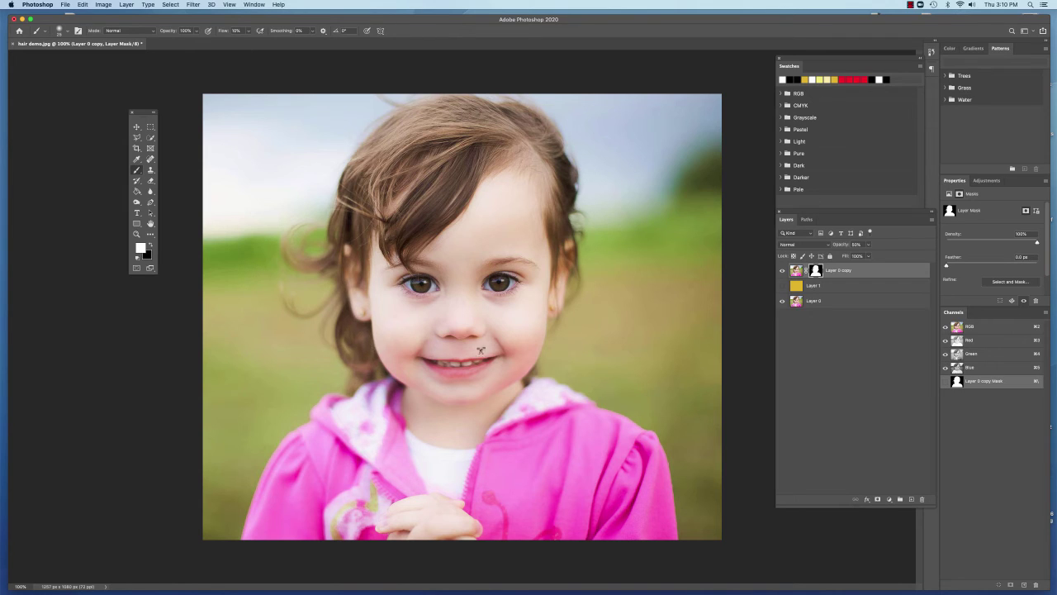
# Hide Layer 0, restore Layer 0 copy to 100% opacity and paint back the left hair wisps
pyautogui.click(784, 303)
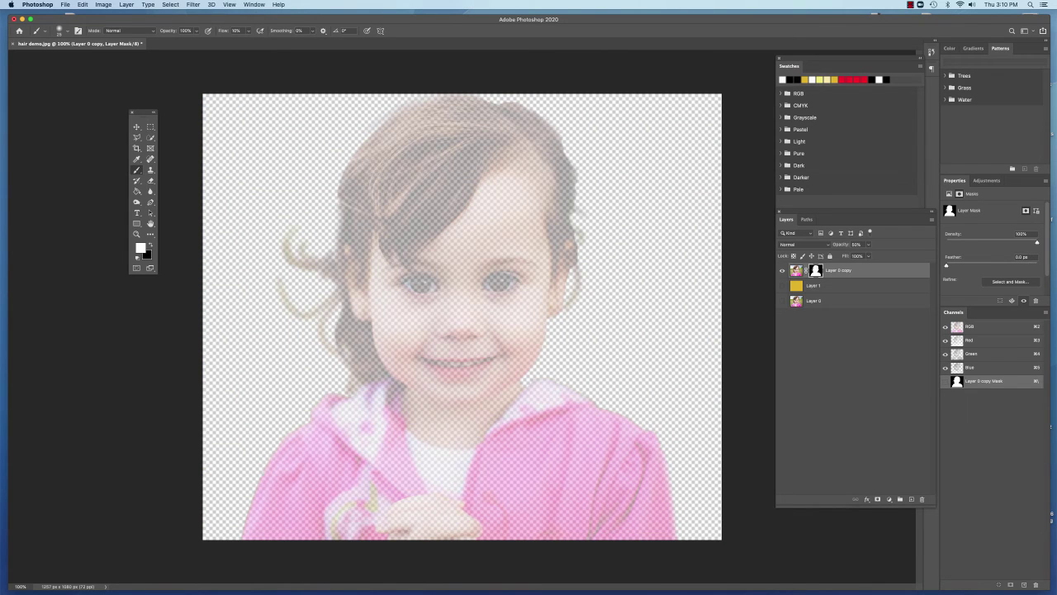
pyautogui.click(868, 256)
pyautogui.moveTo(876, 255); pyautogui.dragTo(887, 255)
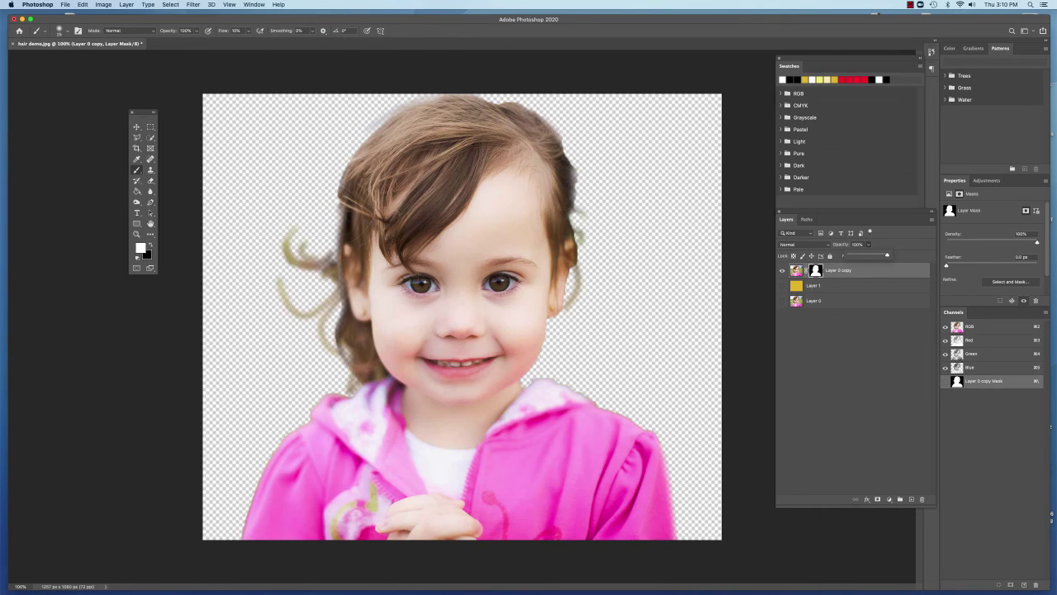
pyautogui.click(338, 269)
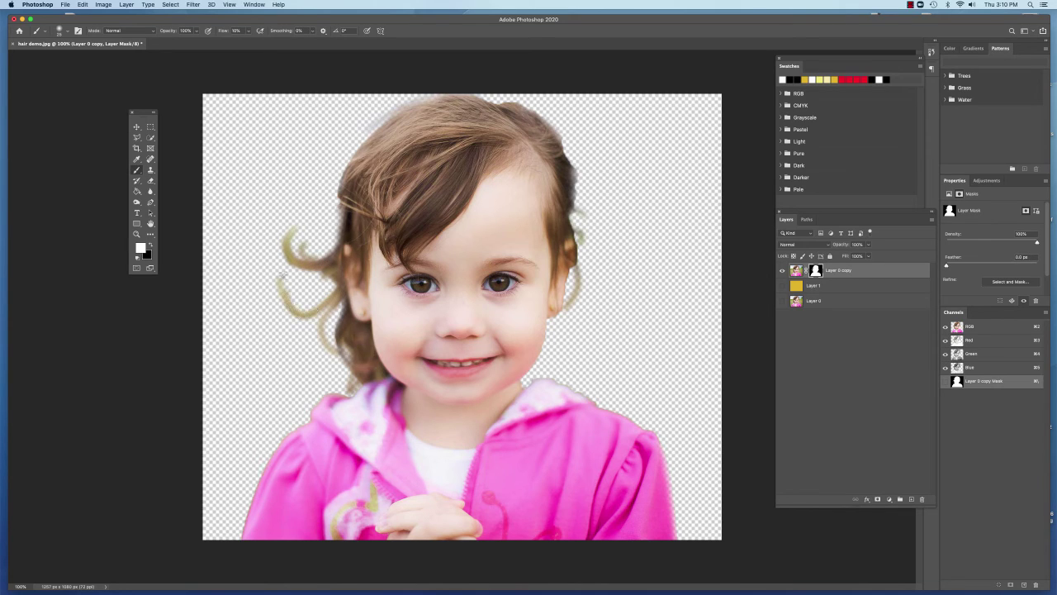
pyautogui.moveTo(324, 309)
pyautogui.mouseDown()
pyautogui.moveTo(323, 338)
pyautogui.moveTo(341, 360)
pyautogui.mouseUp()
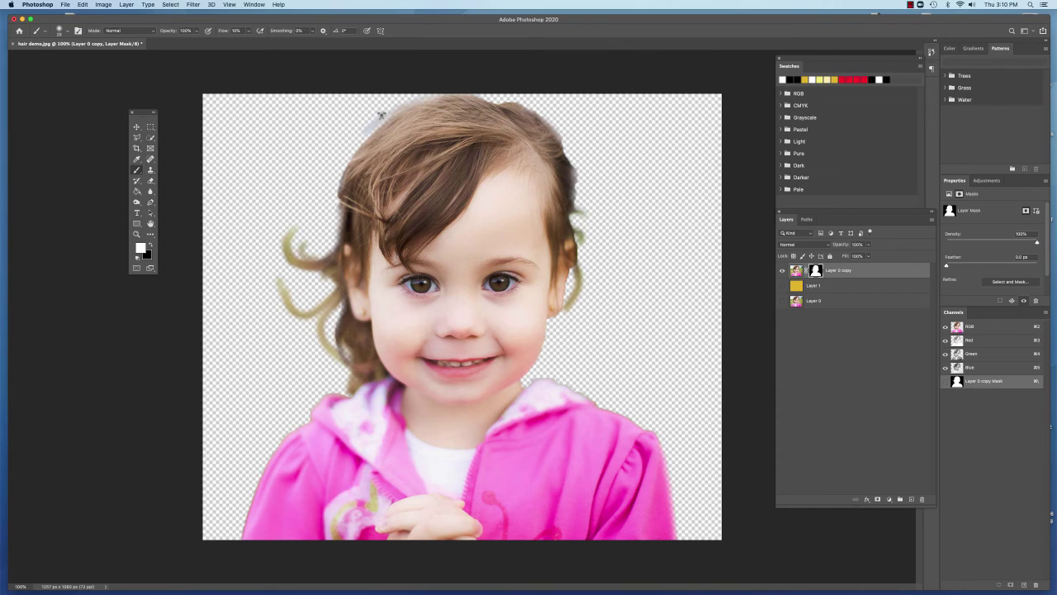
pyautogui.press('x')
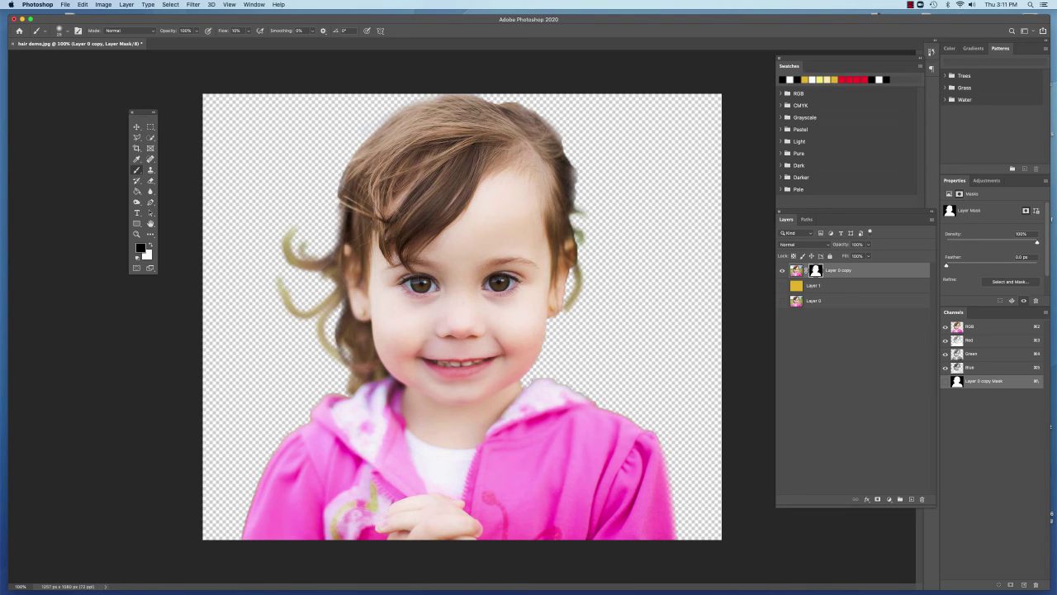
# Make the gold Layer 1 visible behind the girl
pyautogui.click(782, 285)
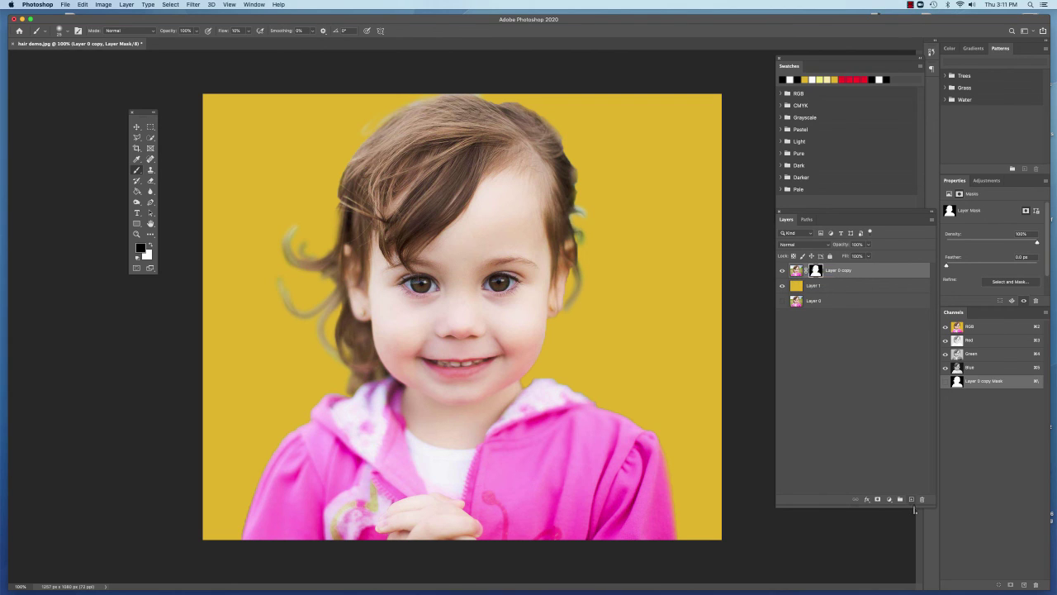
# Create empty Layer 2 at the top of the Layers panel
pyautogui.click(911, 499)
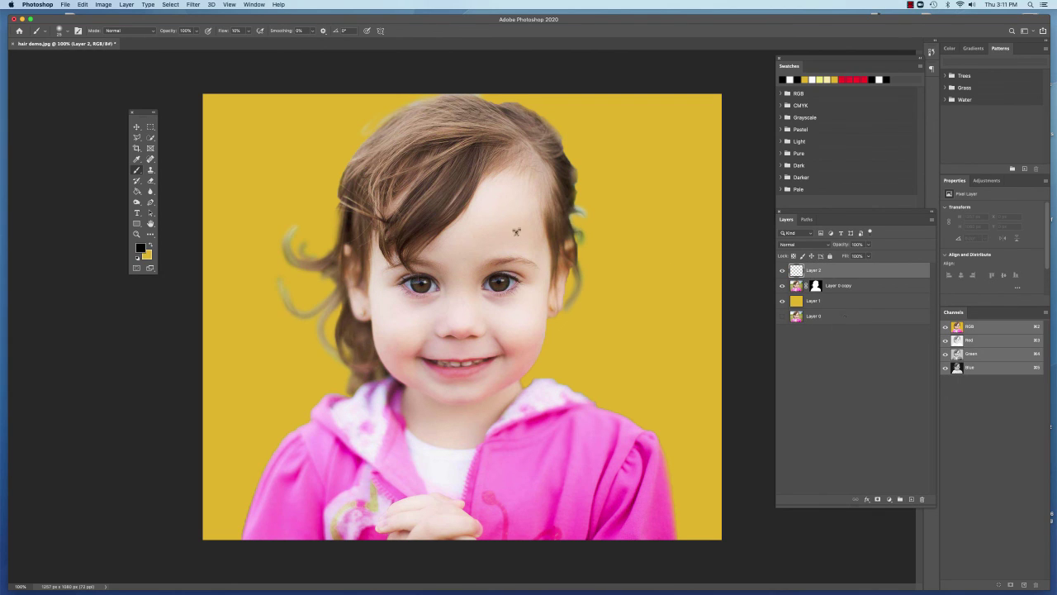